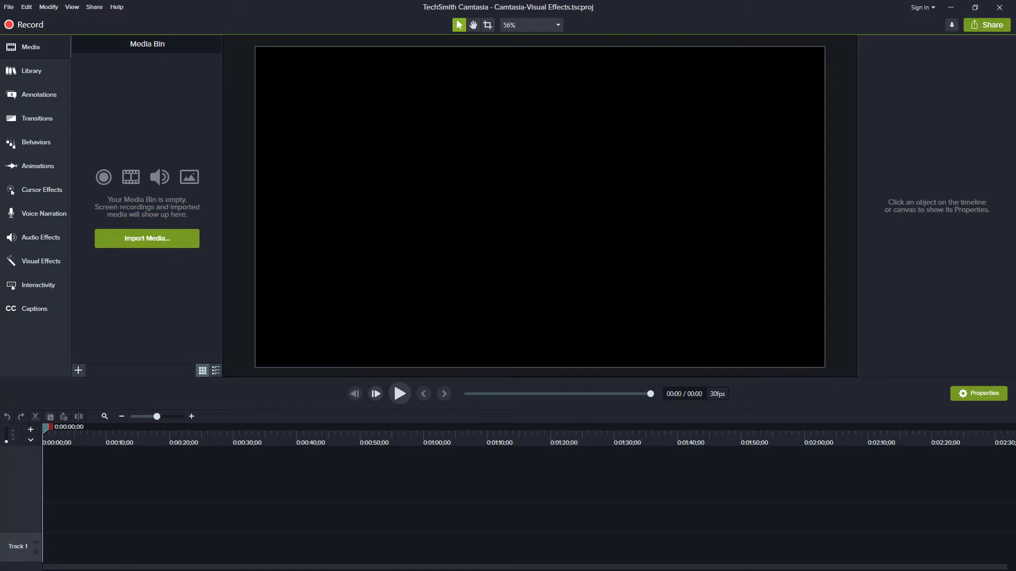
# Import all three videos from 13-CAMTASIA > FOOTAGE > RAW > exposure into the Media Bin.
pyautogui.click(147, 238)
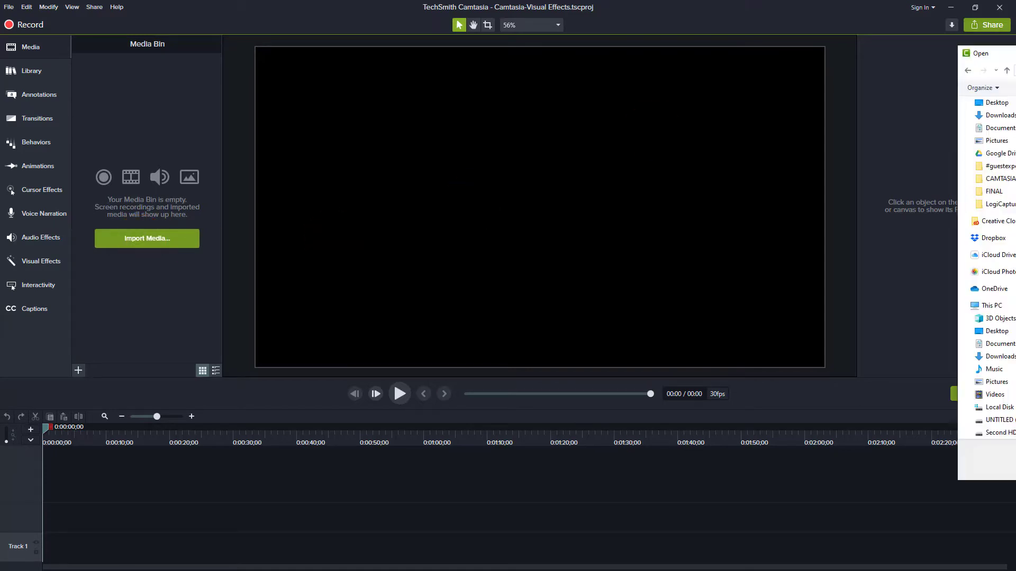
pyautogui.click(499, 213)
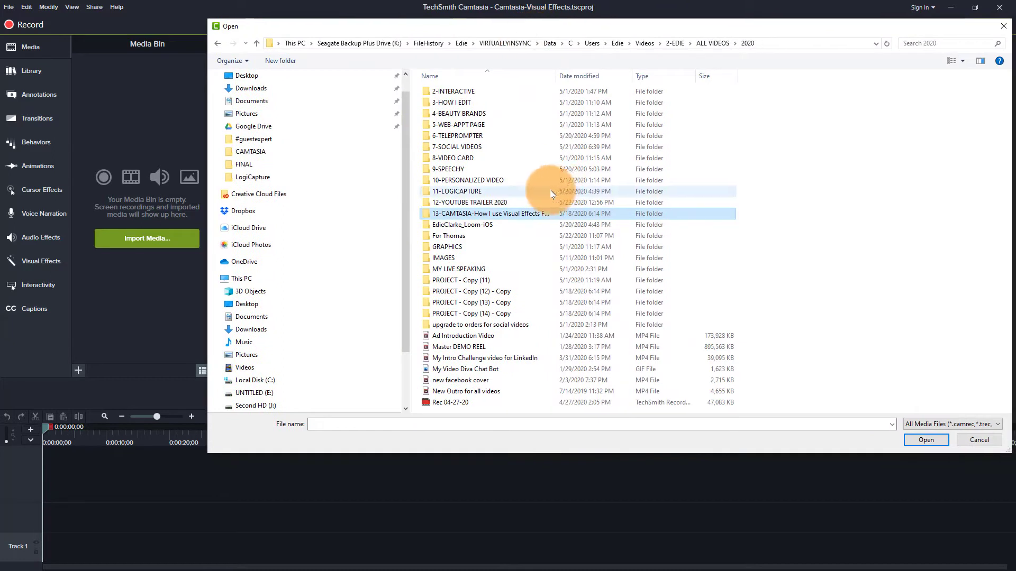
pyautogui.doubleClick(499, 213)
pyautogui.doubleClick(444, 113)
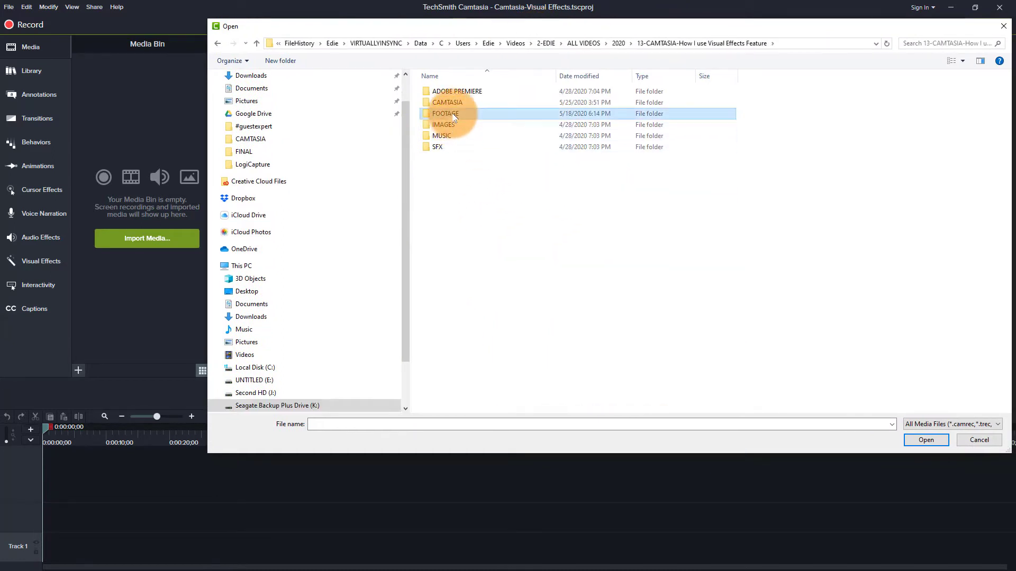
pyautogui.click(432, 93)
pyautogui.doubleClick(432, 93)
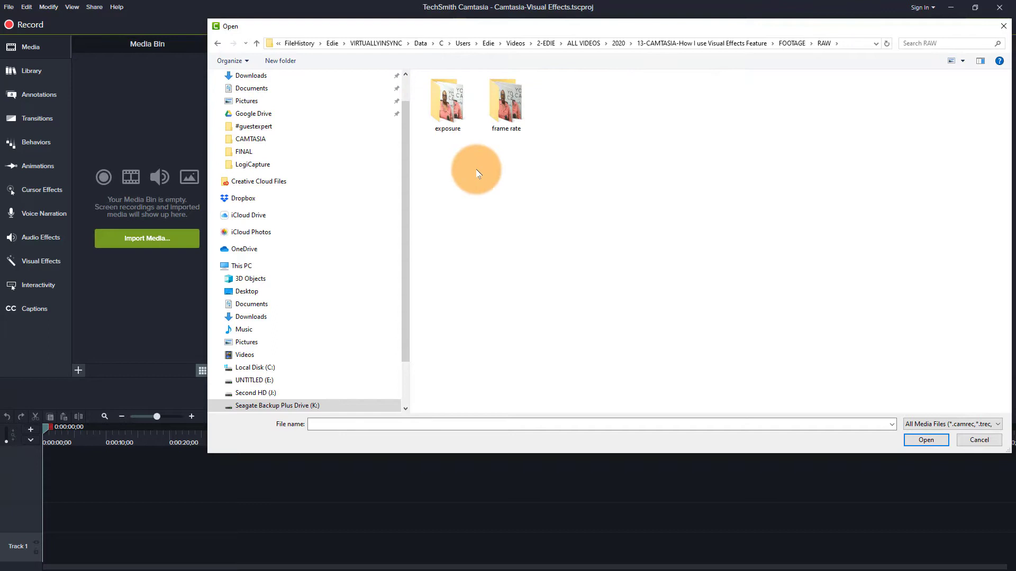
pyautogui.doubleClick(447, 121)
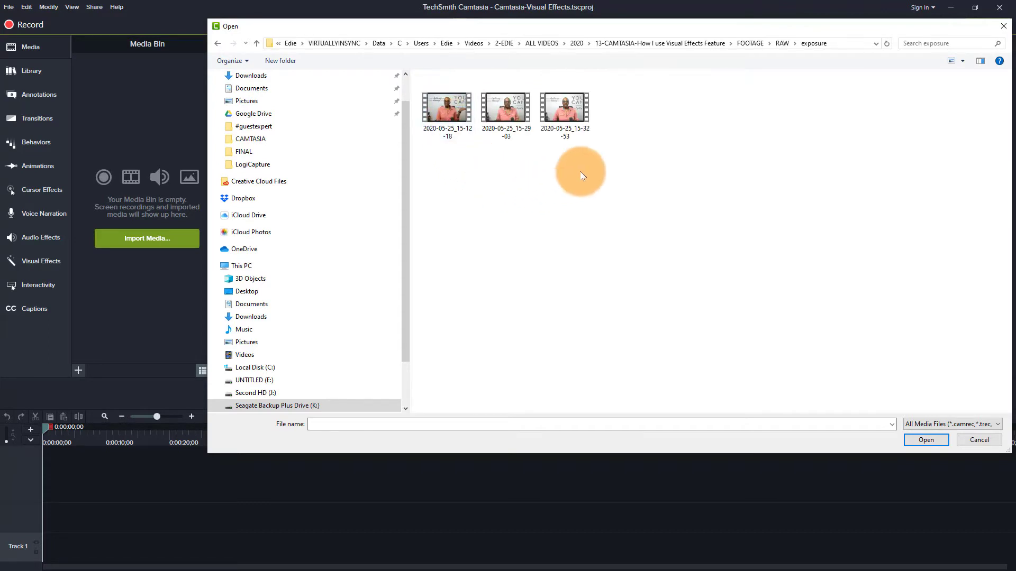
pyautogui.moveTo(589, 159); pyautogui.dragTo(437, 114)
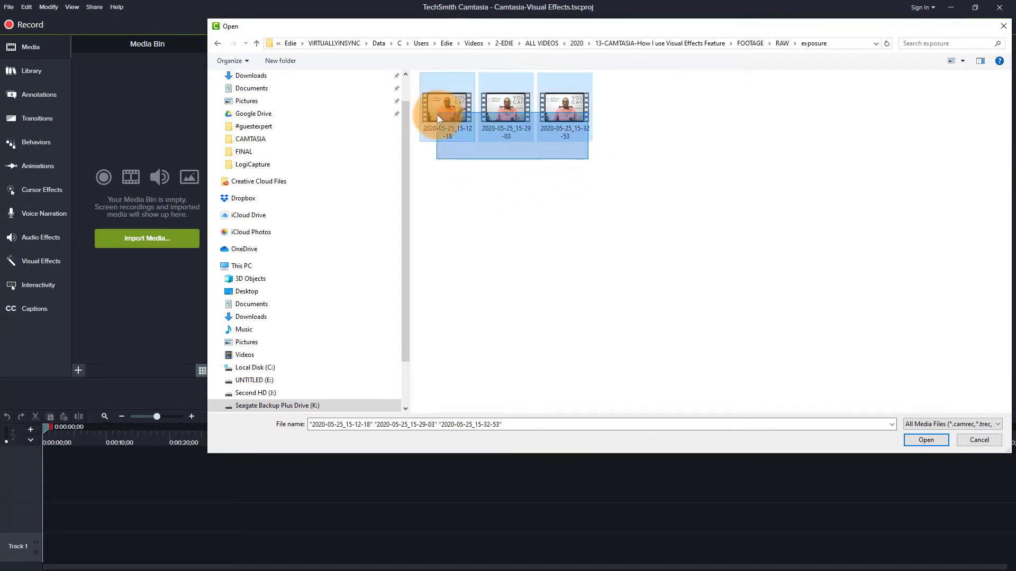
pyautogui.click(926, 440)
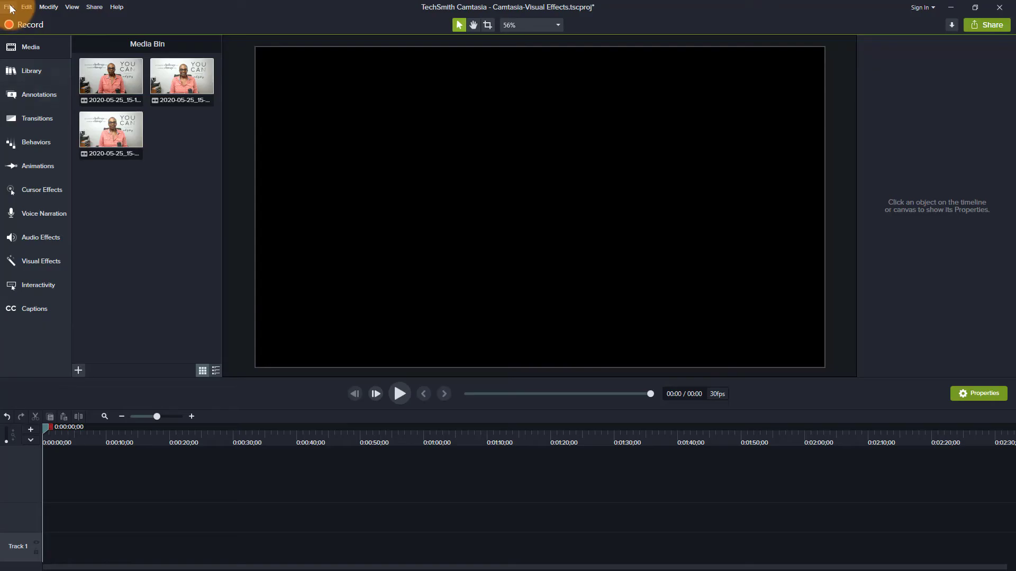
# Use File > Connect Mobile Device to link the iPhone and receive its screen recording.
pyautogui.click(9, 7)
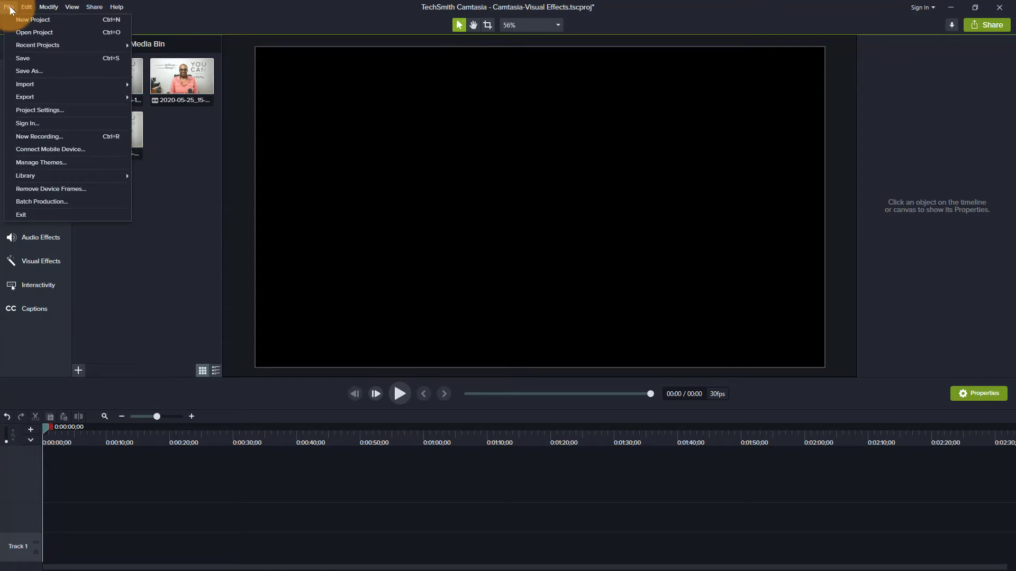
pyautogui.click(52, 150)
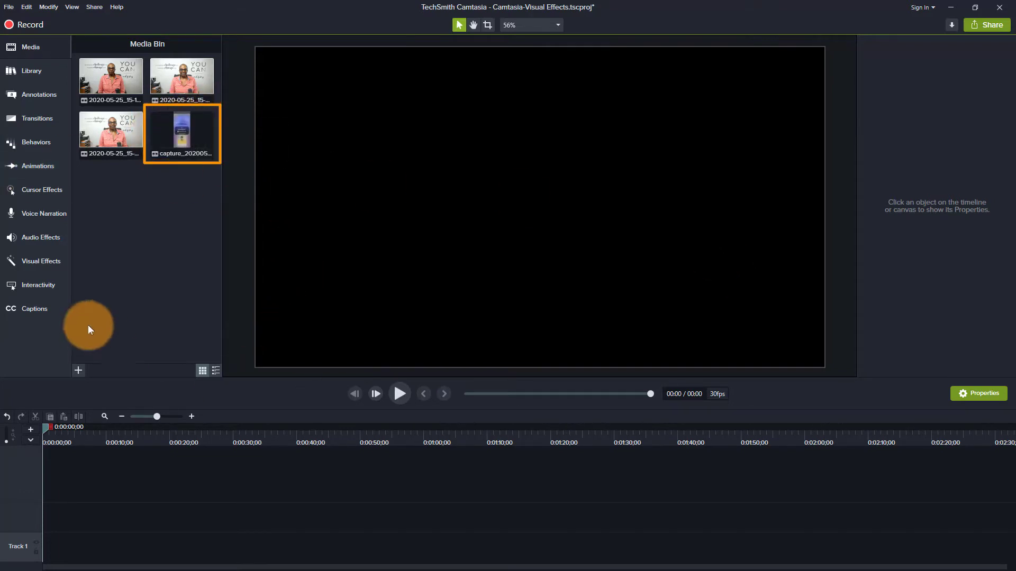
# Place the 2020-05-25_15-12-18 clip on Track 1, split at 0:00:32;05 and delete the remainder.
pyautogui.click(90, 310)
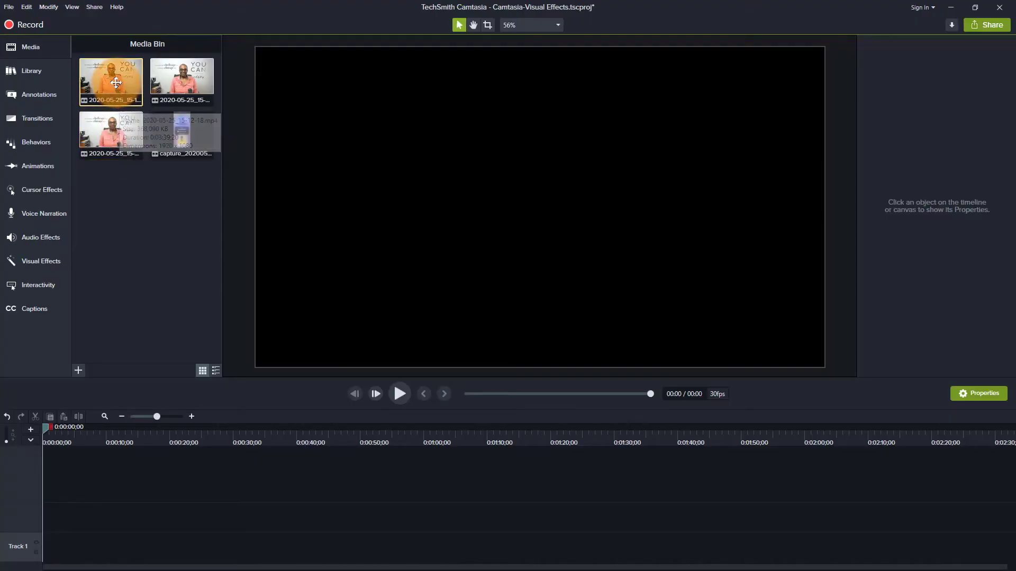
pyautogui.moveTo(116, 83); pyautogui.dragTo(21, 551)
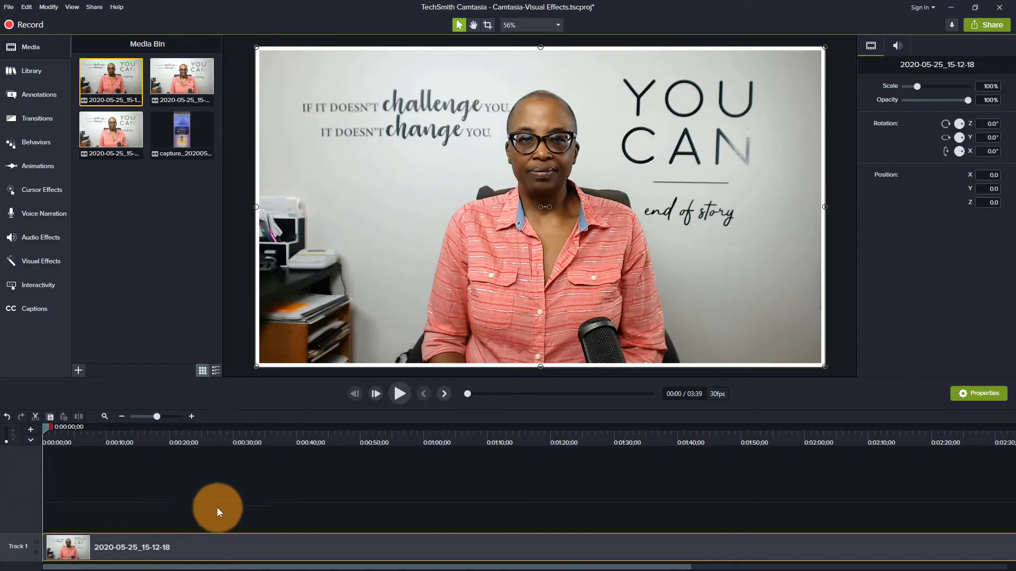
pyautogui.moveTo(47, 426); pyautogui.dragTo(210, 439)
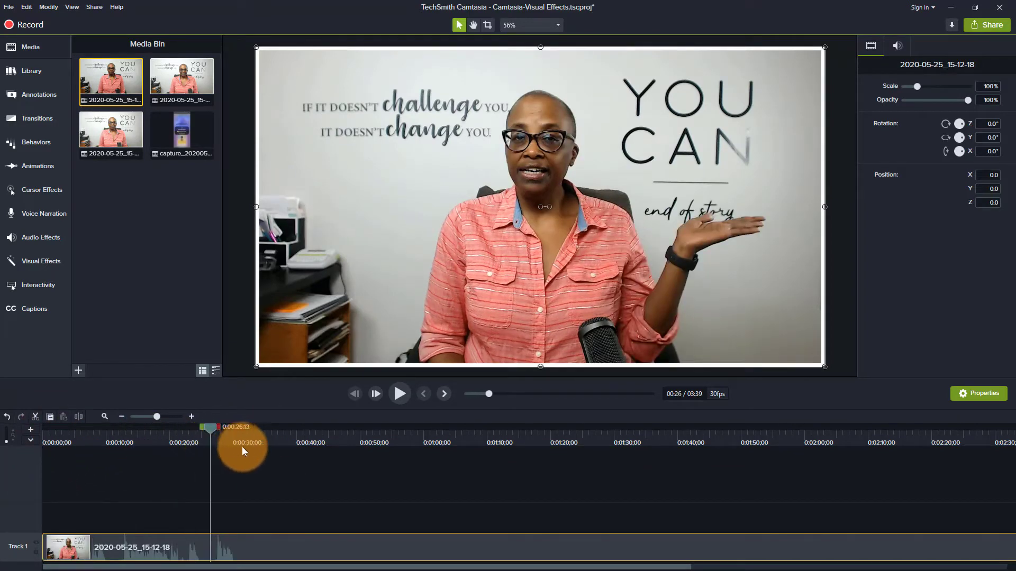
pyautogui.click(247, 446)
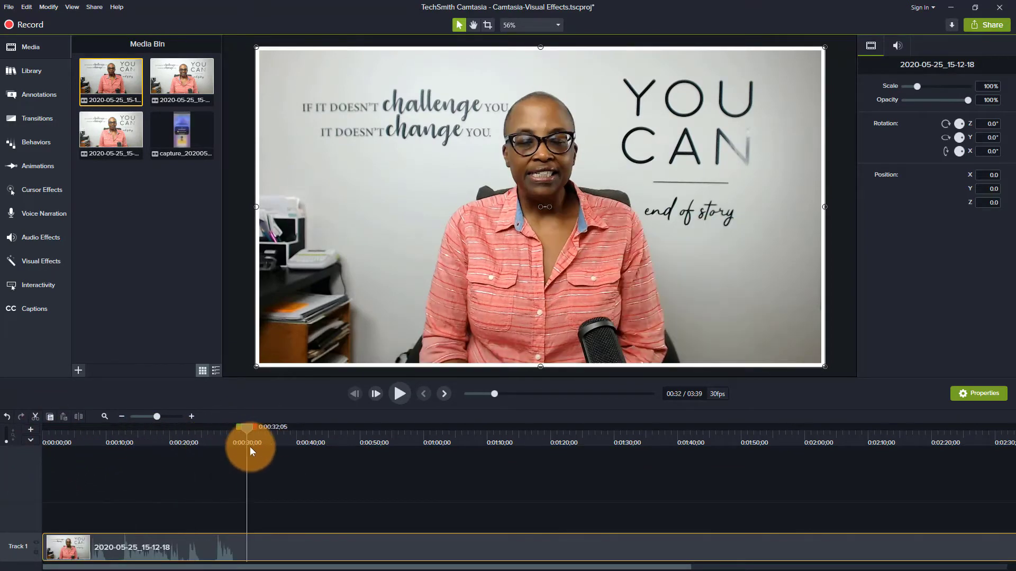
pyautogui.click(80, 418)
pyautogui.click(342, 545)
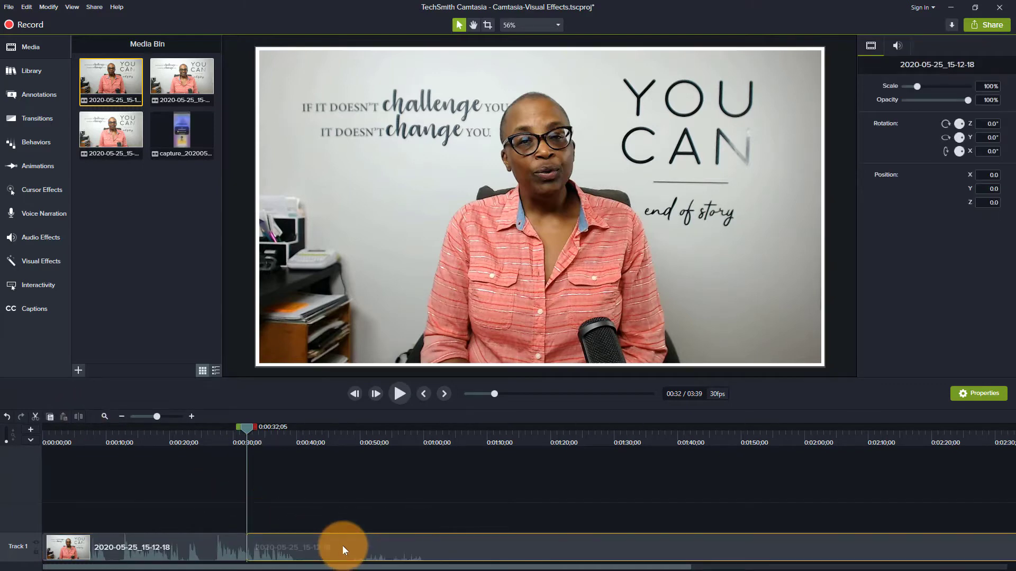
pyautogui.press('Delete')
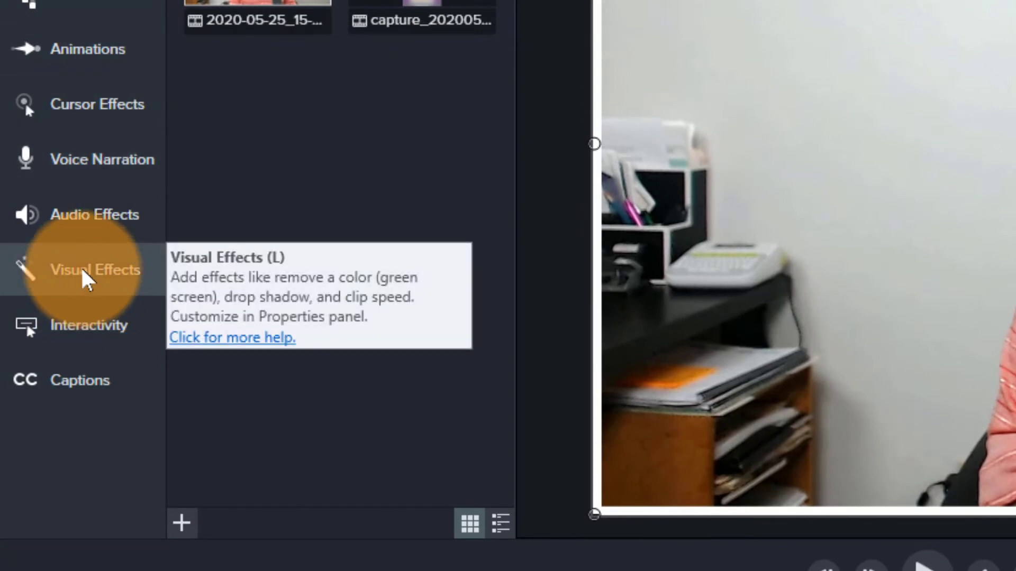
# Show the Visual Effects collection and drag the Device Frame effect toward the timeline.
pyautogui.click(83, 271)
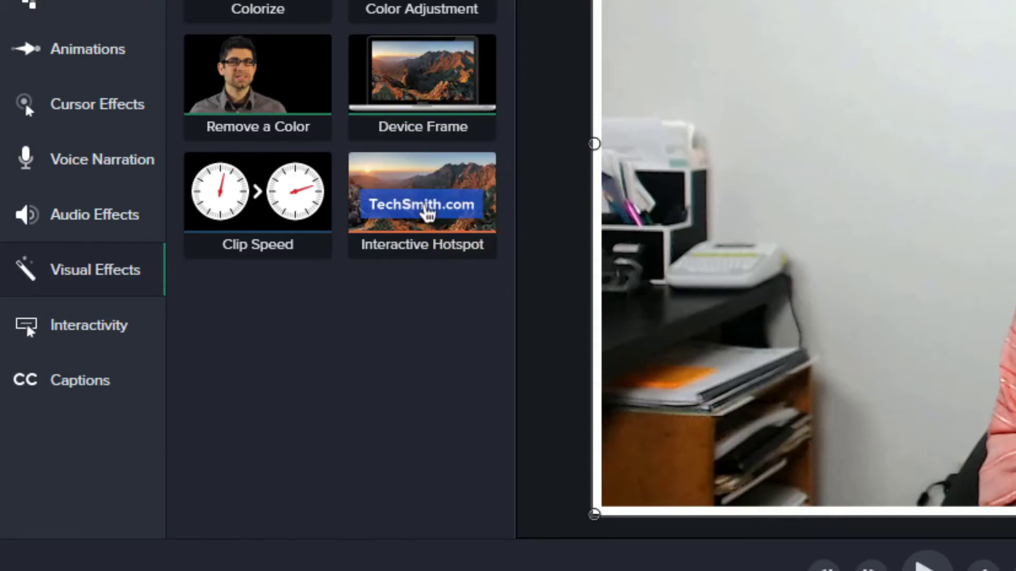
pyautogui.moveTo(453, 109); pyautogui.dragTo(316, 570)
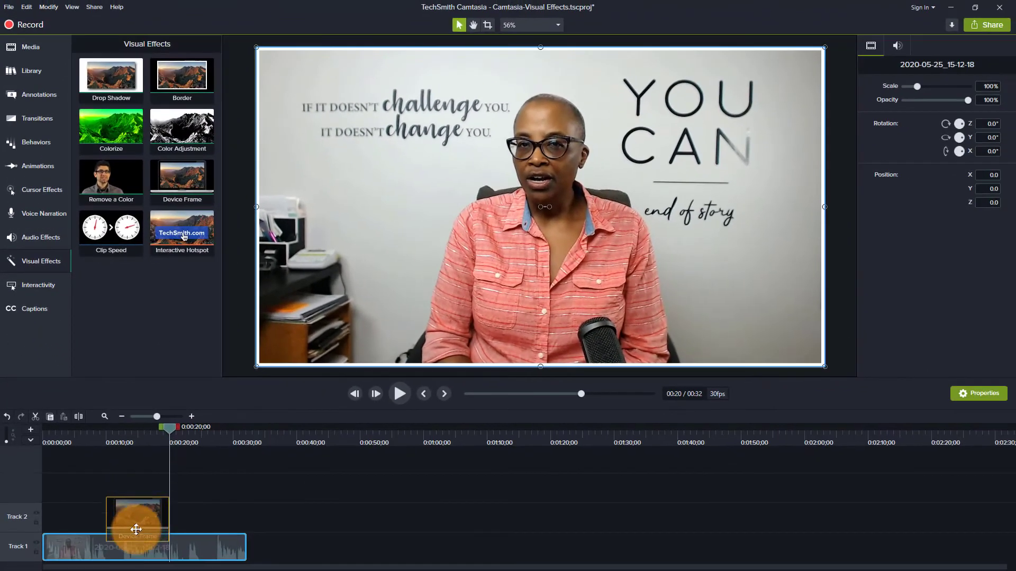
# Apply Device Frame, trying MacBook Pro and Generic Laptop Creative Space before Warehouse (Generic Monitor).
pyautogui.moveTo(136, 529); pyautogui.dragTo(141, 545)
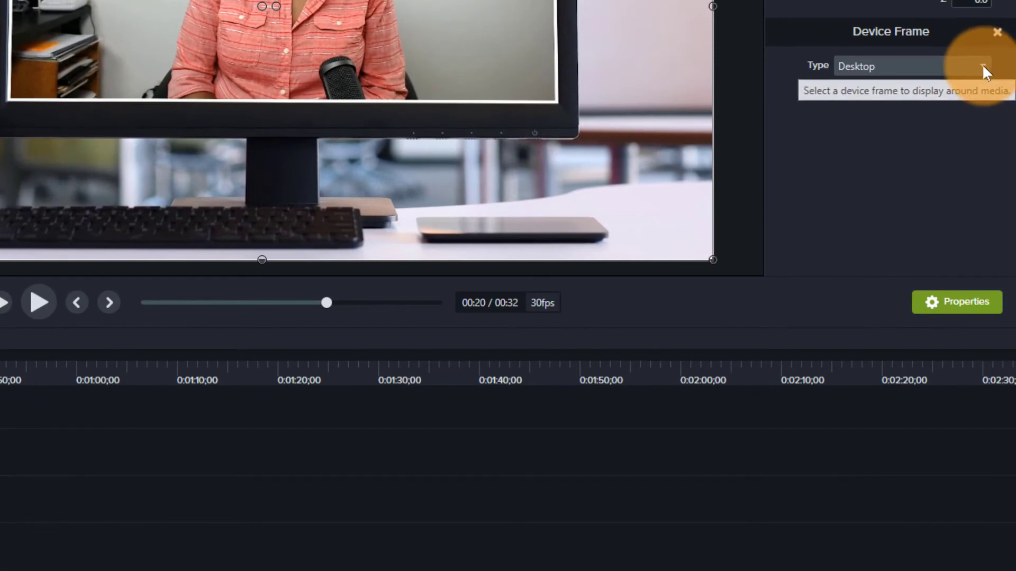
pyautogui.click(983, 65)
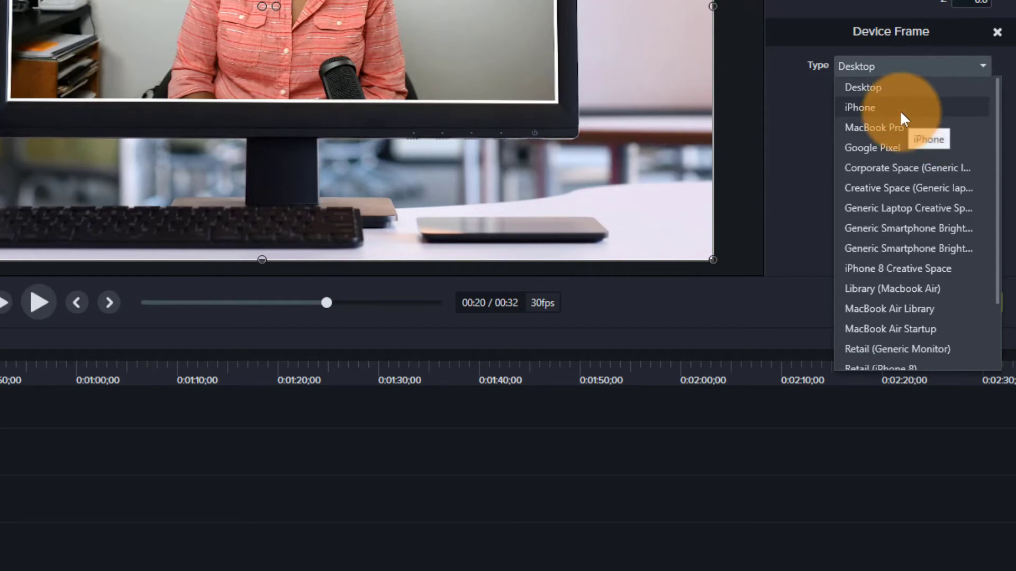
pyautogui.click(908, 127)
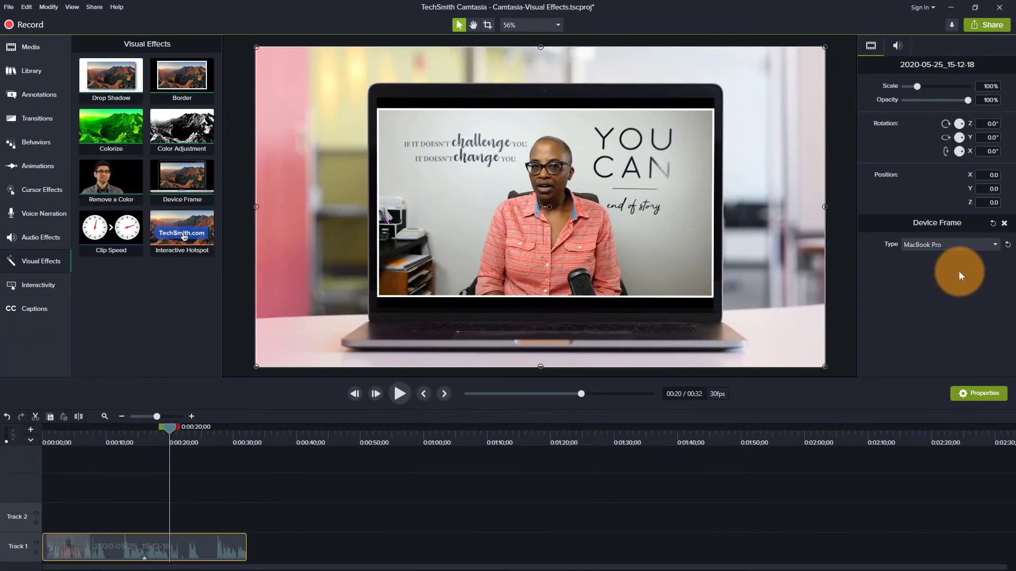
pyautogui.click(976, 245)
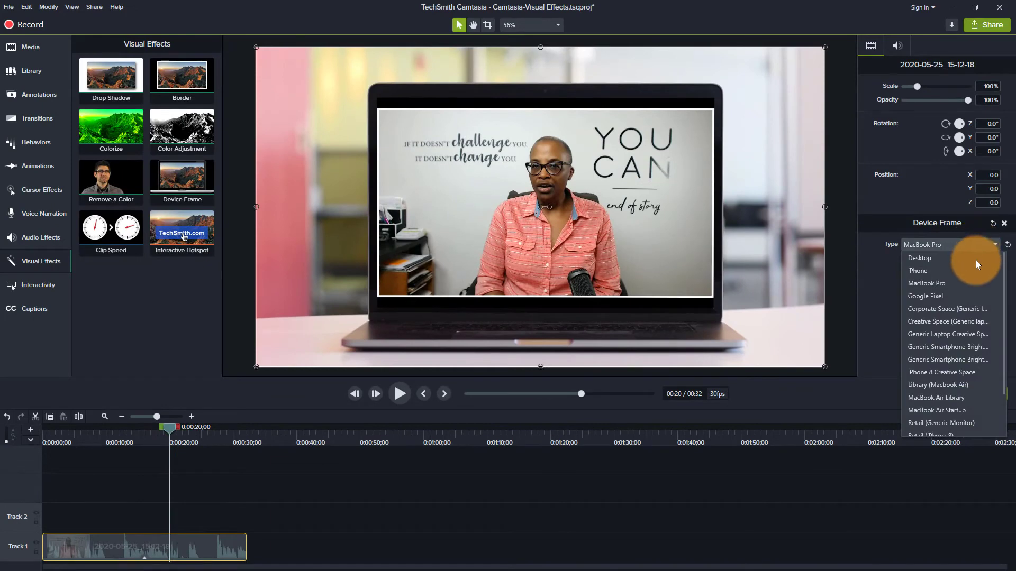
pyautogui.click(961, 335)
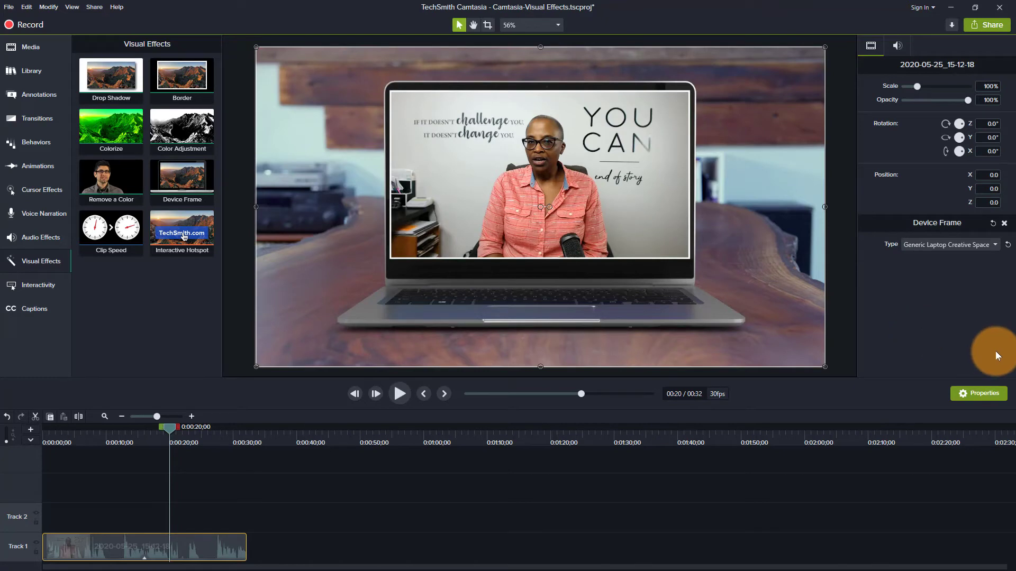
pyautogui.click(963, 244)
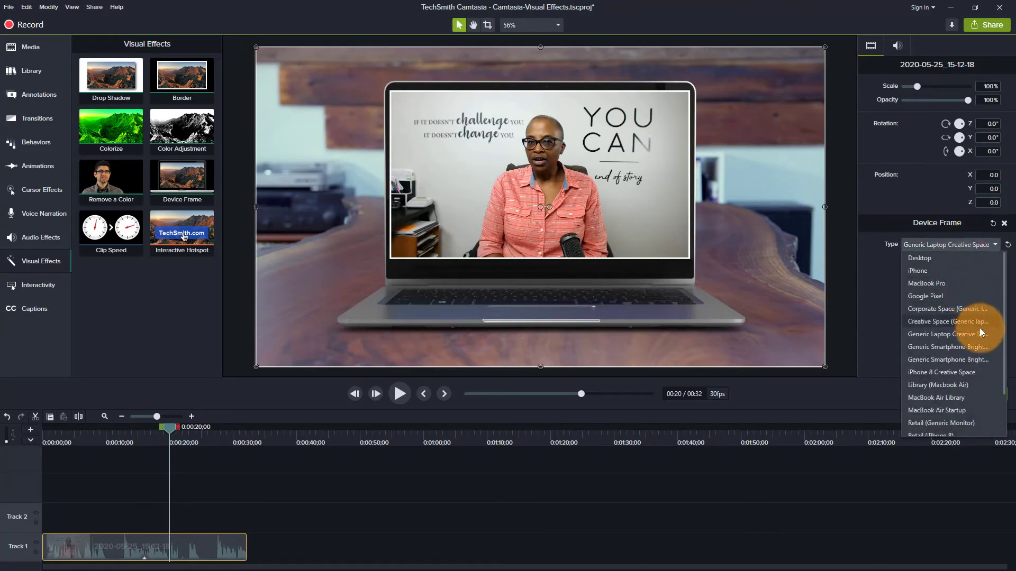
pyautogui.scroll(-2, 985, 402)
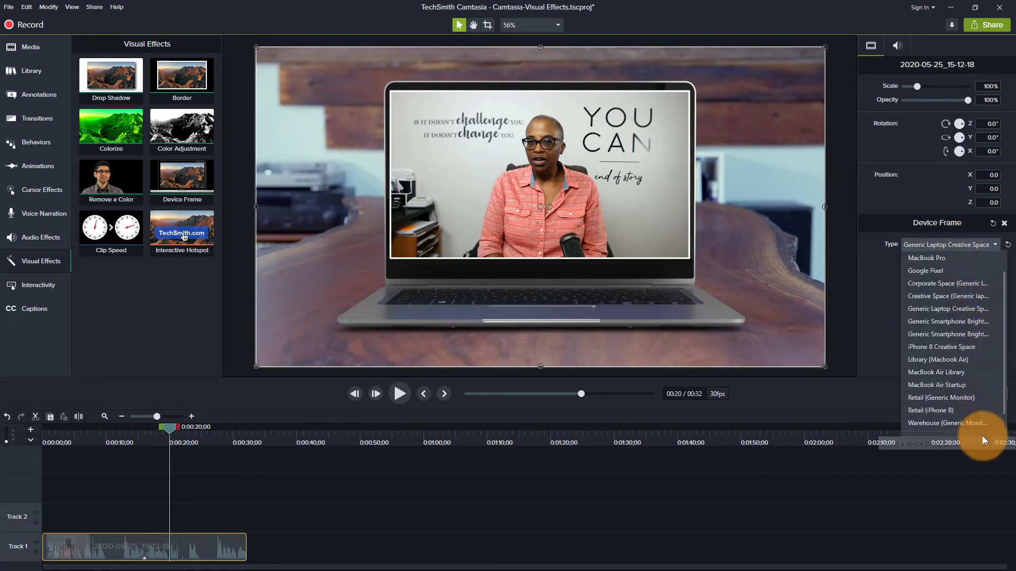
pyautogui.scroll(-1, 982, 436)
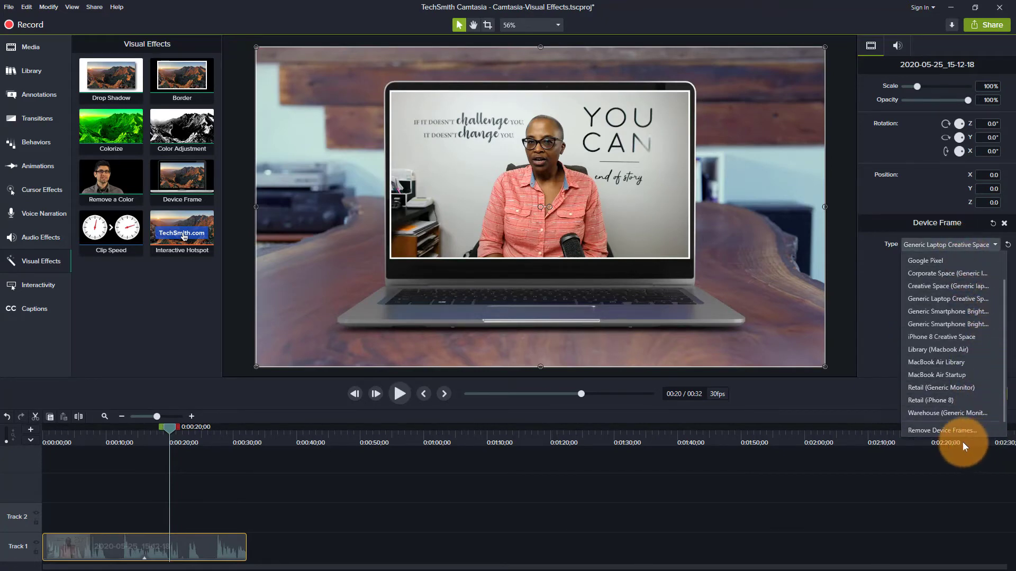
pyautogui.click(970, 413)
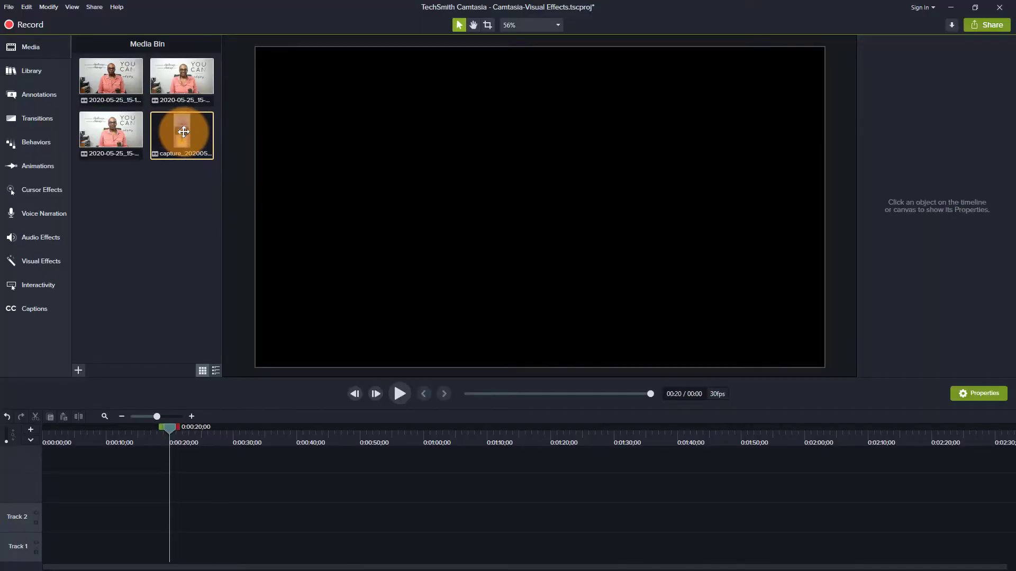
pyautogui.moveTo(183, 133); pyautogui.dragTo(12, 566)
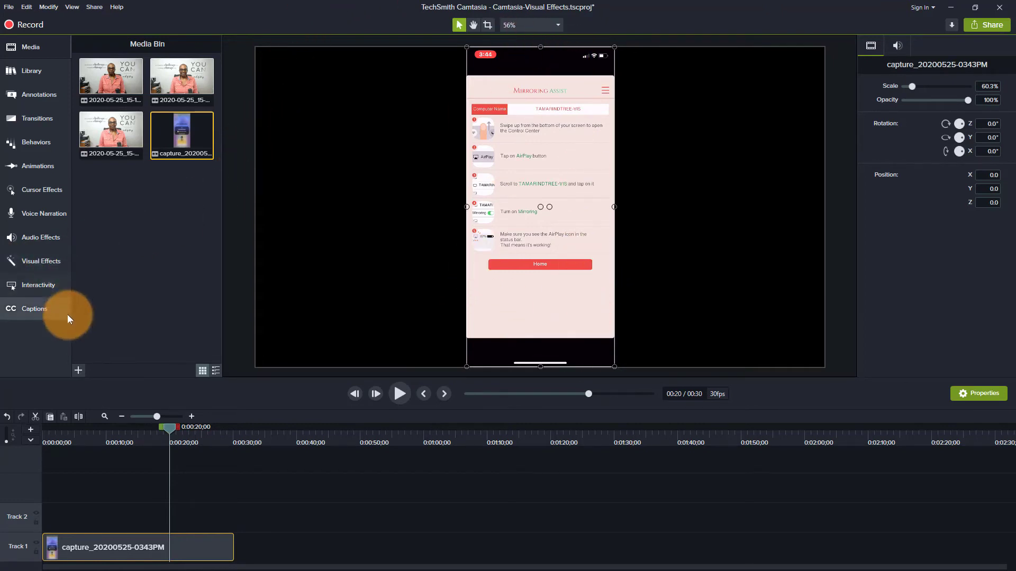
# Apply the Device Frame effect to the phone capture and set its type to iPhone.
pyautogui.click(40, 260)
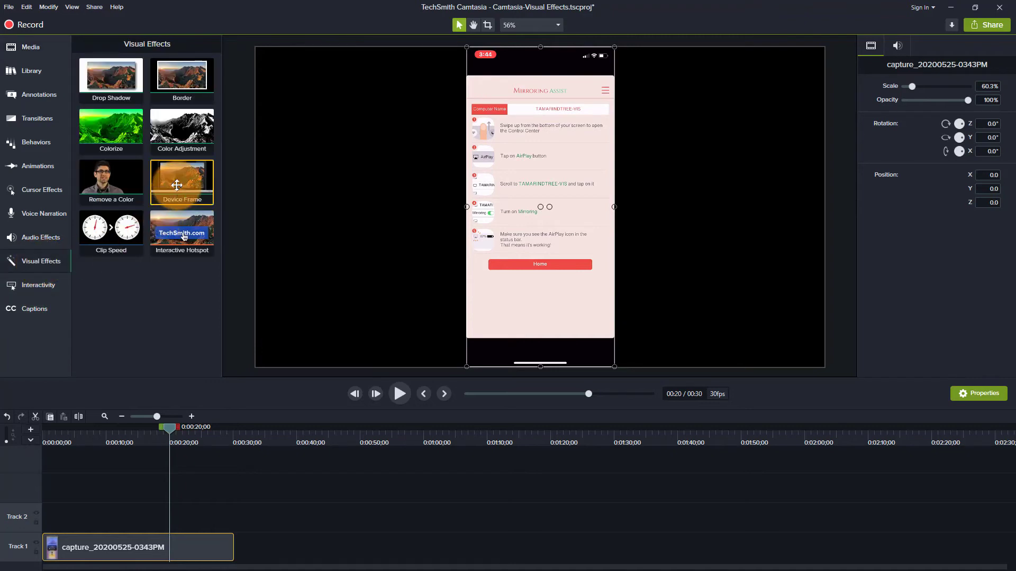
pyautogui.moveTo(182, 177); pyautogui.dragTo(510, 192)
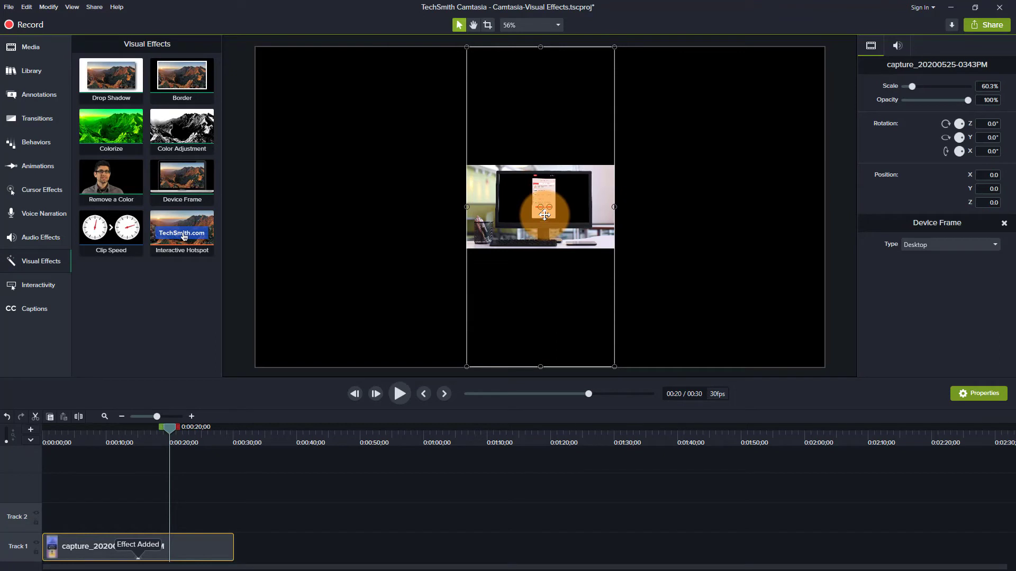
pyautogui.click(951, 245)
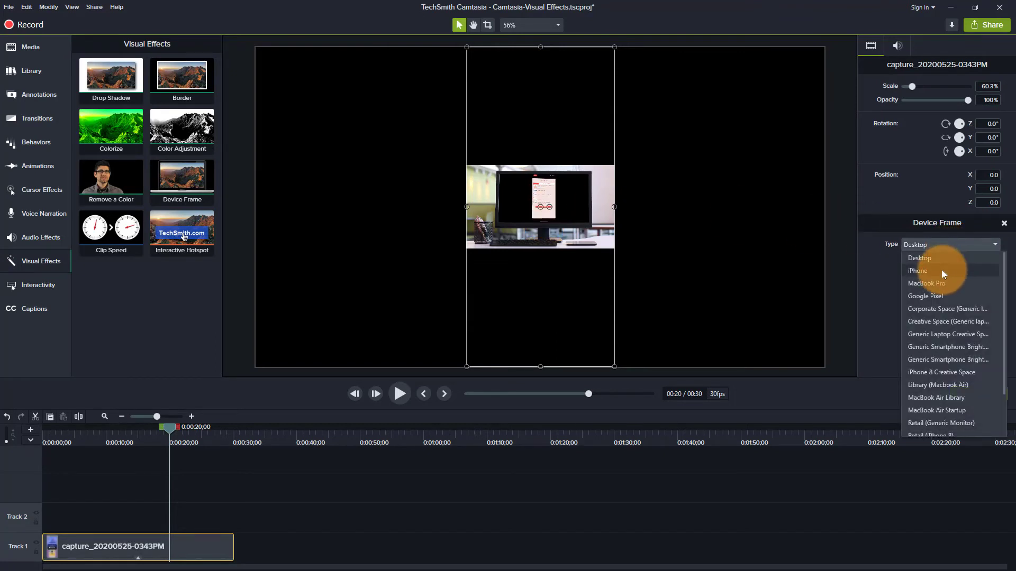
pyautogui.click(941, 269)
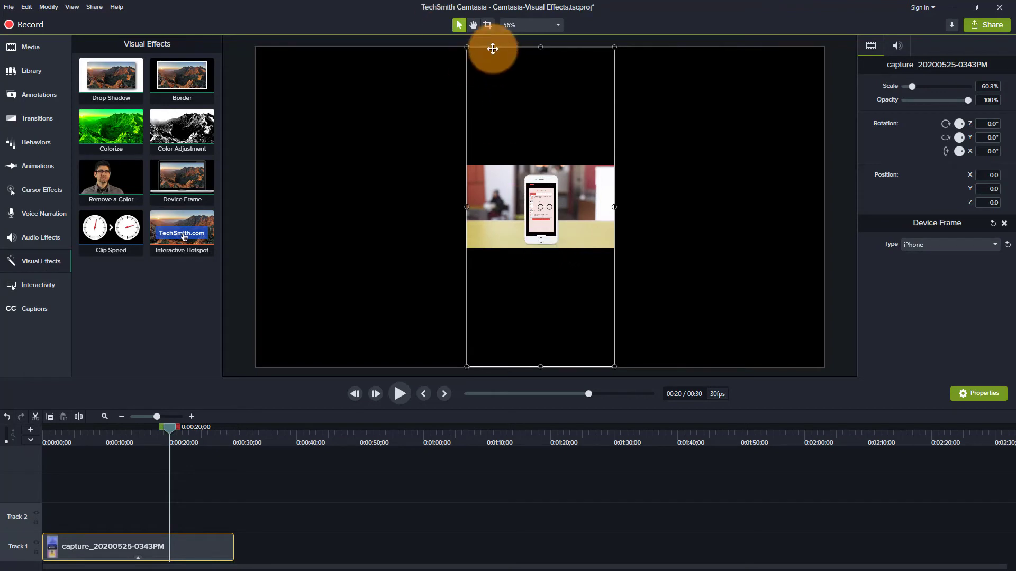
# At 25% canvas zoom, scale the framed clip to 231.9% so it fills the canvas.
pyautogui.click(525, 25)
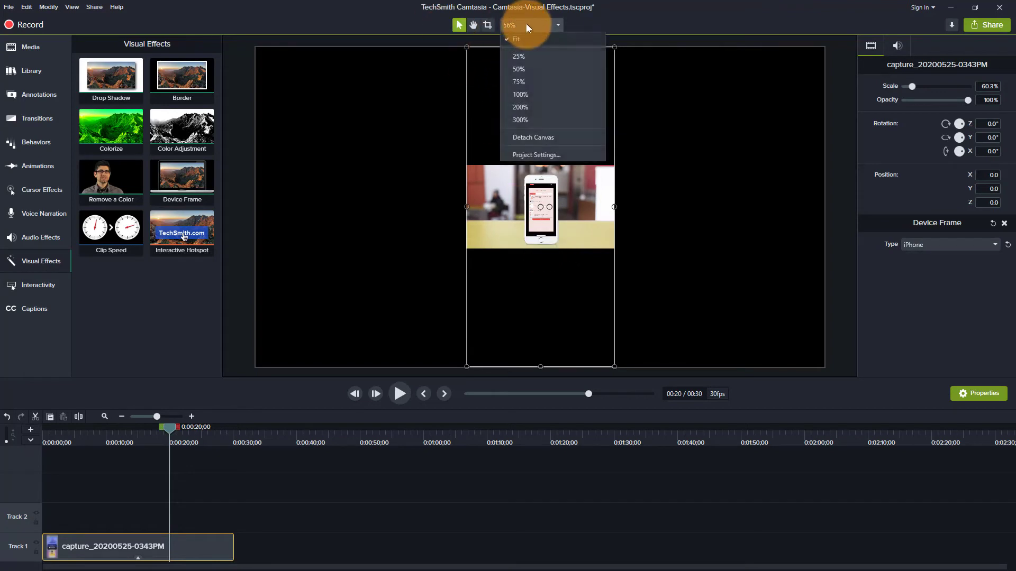
pyautogui.click(537, 57)
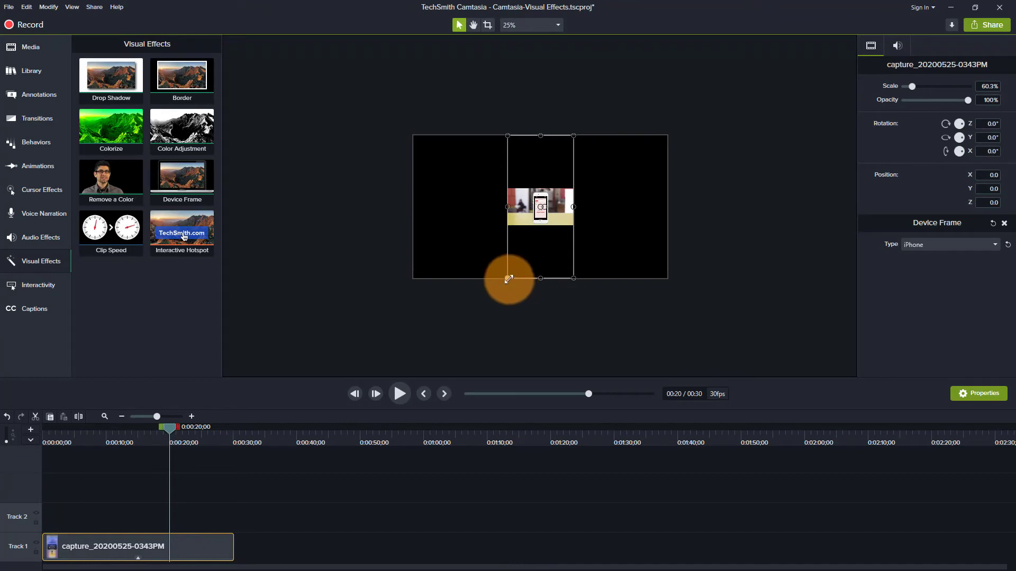
pyautogui.moveTo(506, 277); pyautogui.dragTo(413, 319)
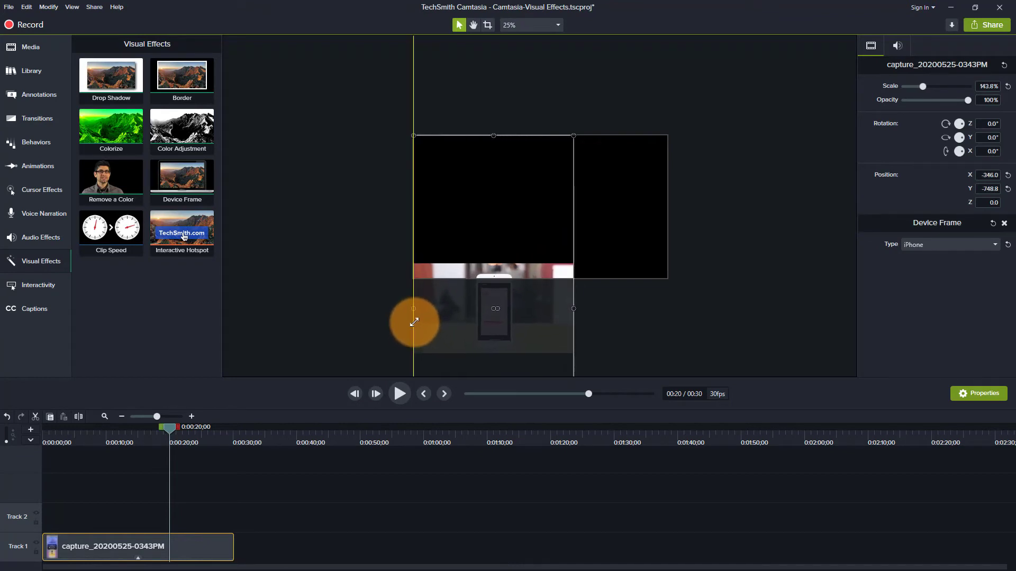
pyautogui.moveTo(574, 136); pyautogui.dragTo(667, 76)
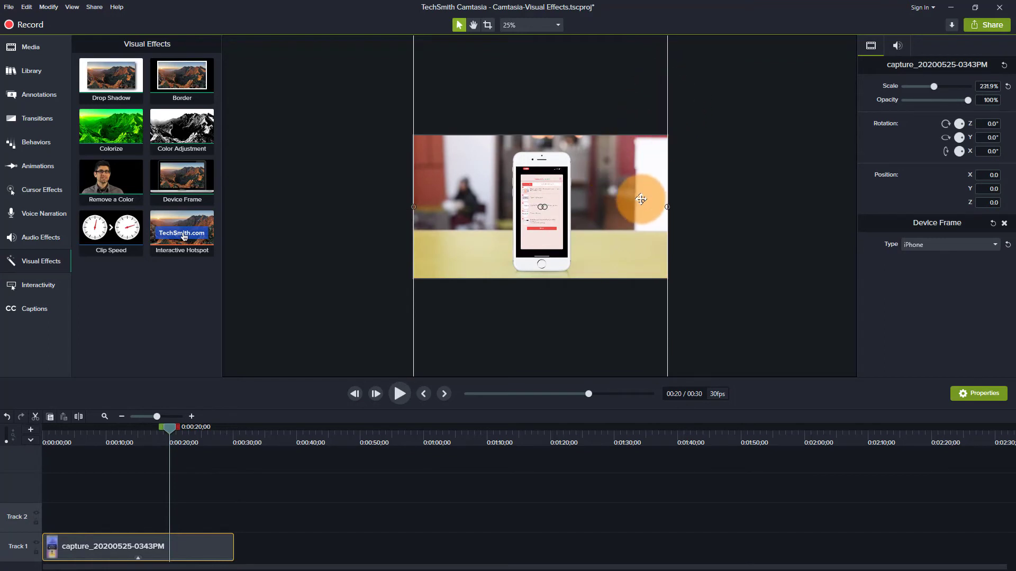
# Check the enlarged clip against the canvas, then return the canvas zoom to 56%.
pyautogui.click(778, 216)
pyautogui.click(648, 211)
pyautogui.click(731, 217)
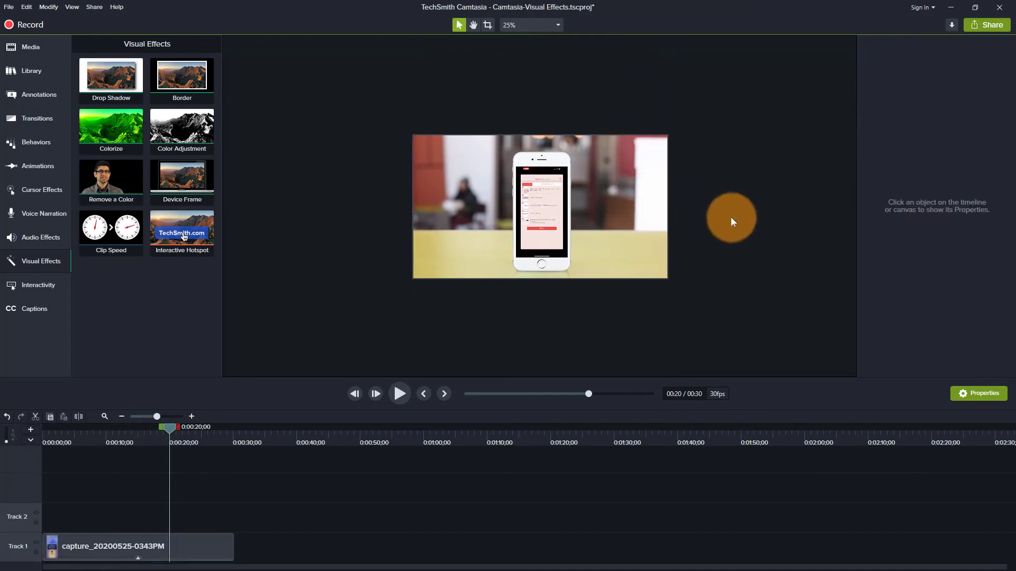
pyautogui.click(645, 222)
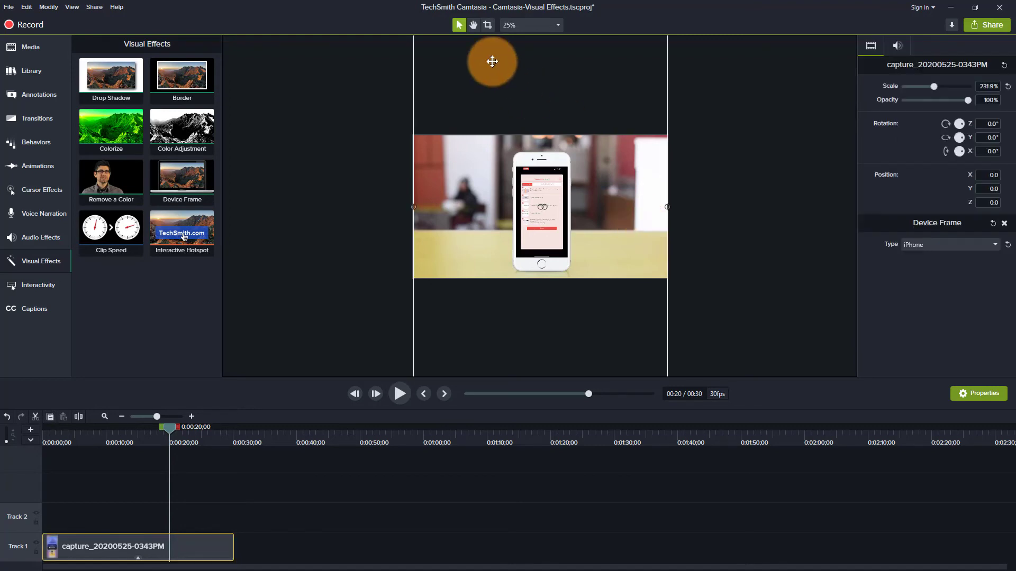
pyautogui.click(524, 25)
pyautogui.click(531, 154)
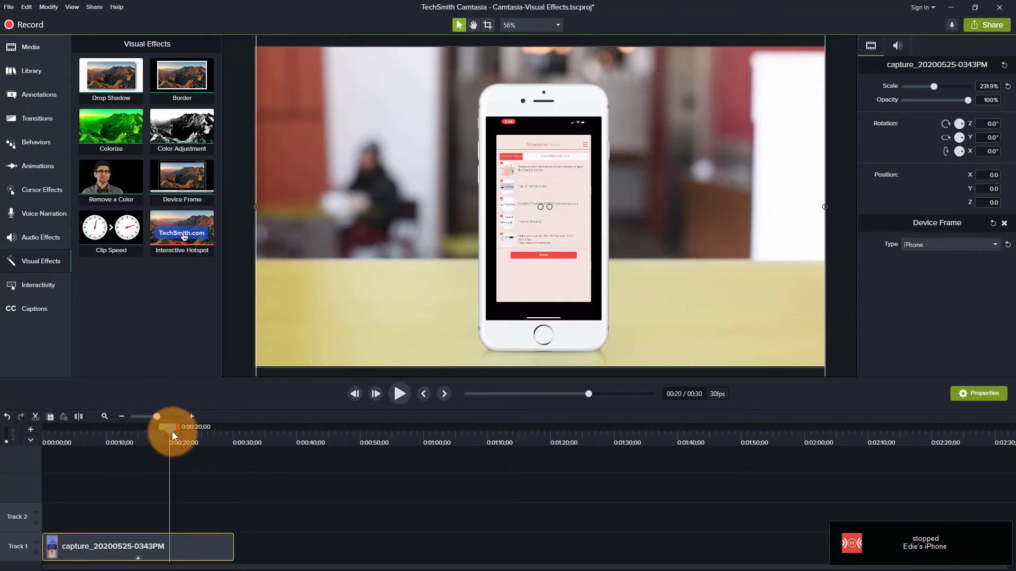
# Play the framed phone clip from 0:00 and pause around 0:00:10.
pyautogui.moveTo(172, 431); pyautogui.dragTo(28, 433)
pyautogui.click(399, 394)
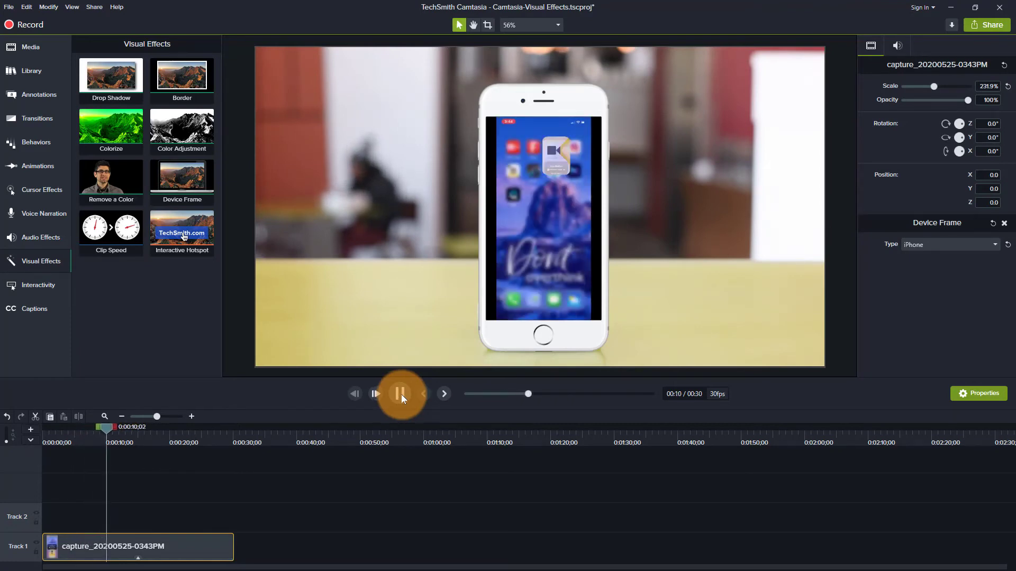
pyautogui.click(401, 395)
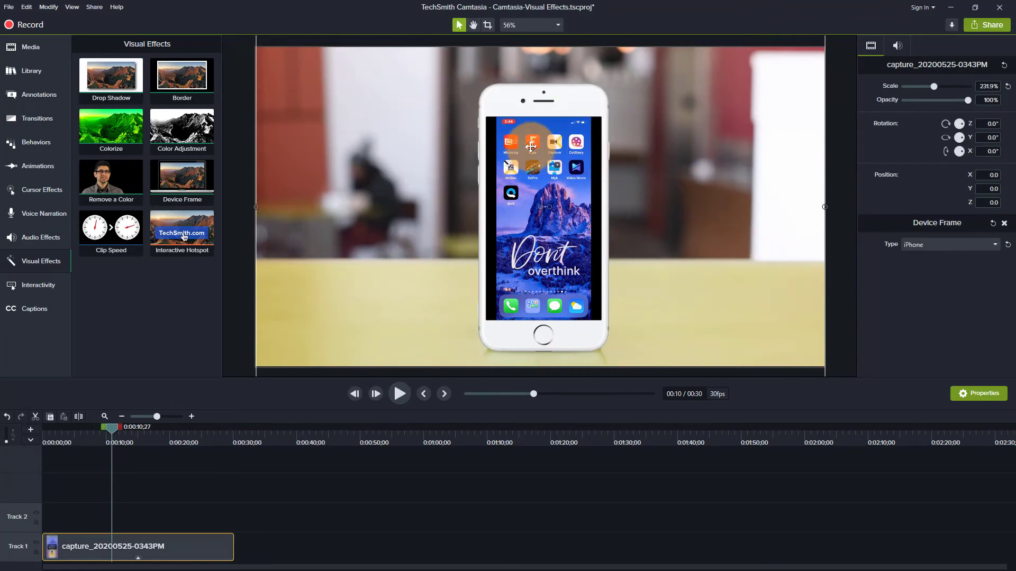
# Try Google Pixel and iPhone 8 Creative Space frames, then settle on Generic Smartphone Bright Left.
pyautogui.click(982, 245)
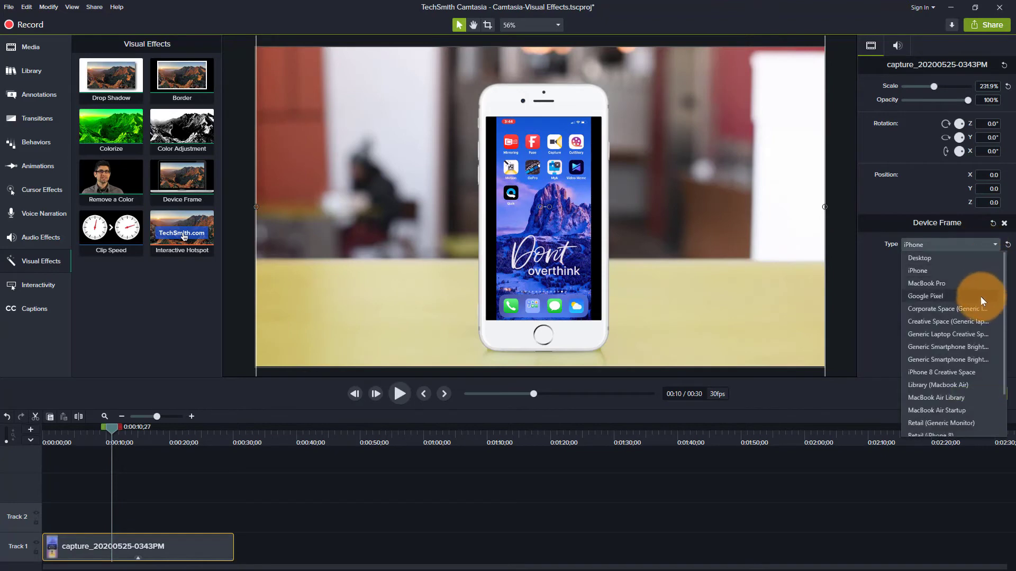
pyautogui.click(965, 295)
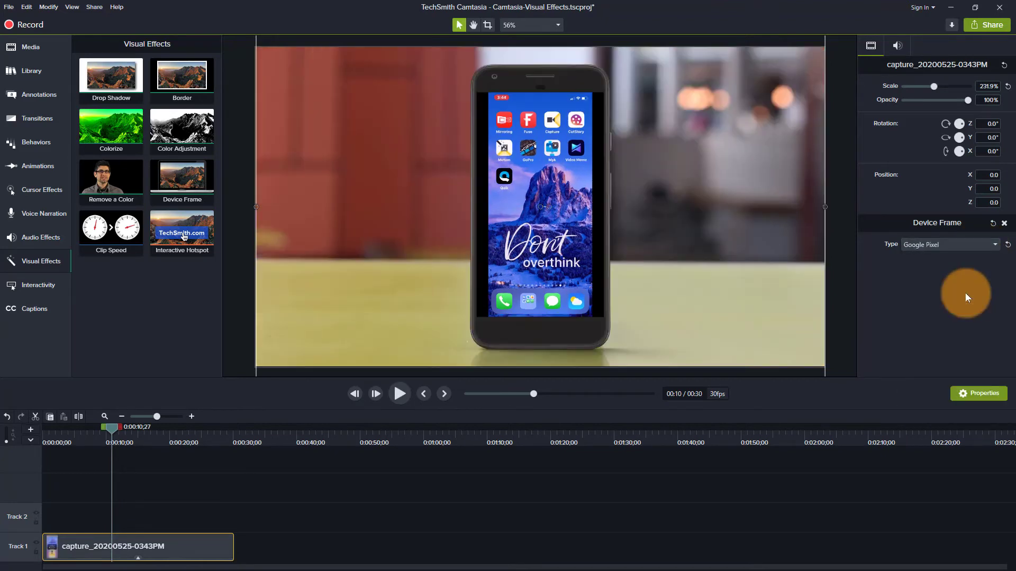
pyautogui.click(963, 243)
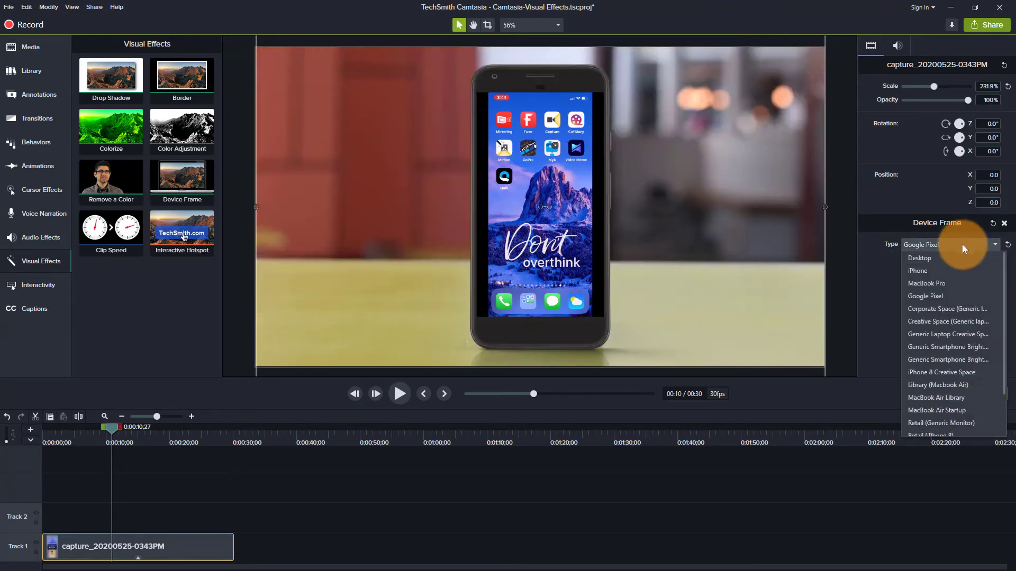
pyautogui.click(969, 373)
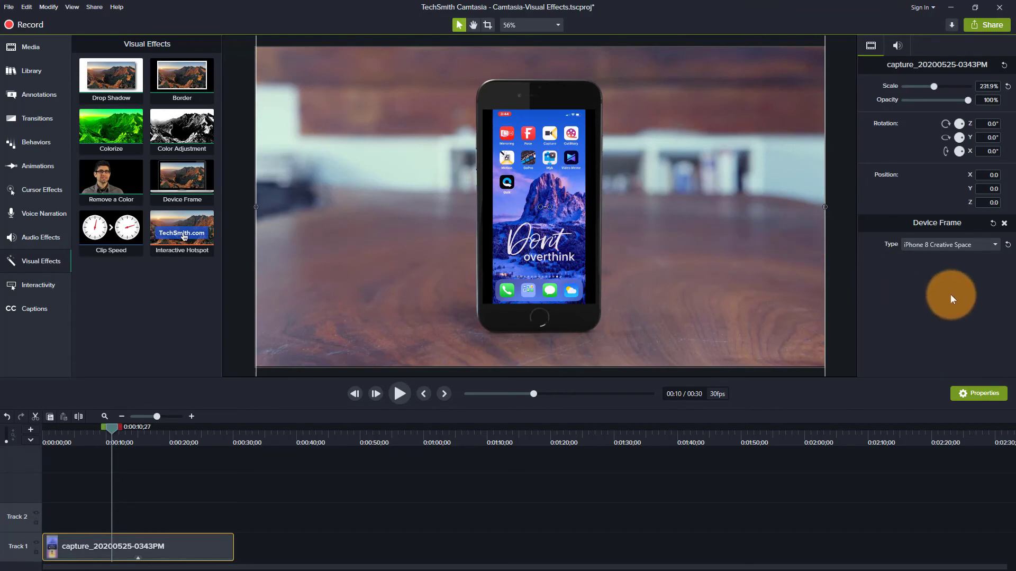
pyautogui.click(960, 247)
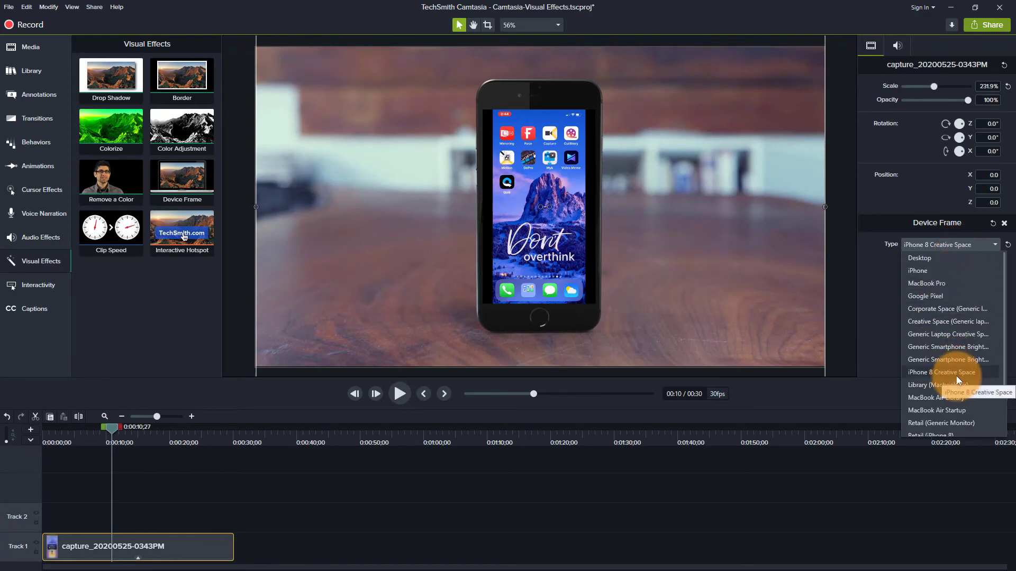
pyautogui.scroll(-2, 979, 408)
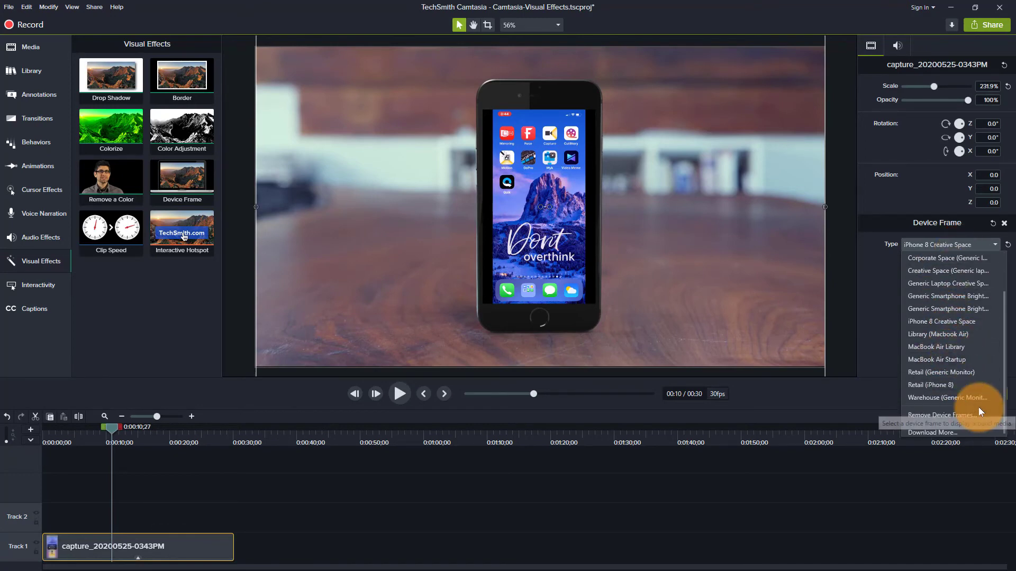
pyautogui.click(947, 296)
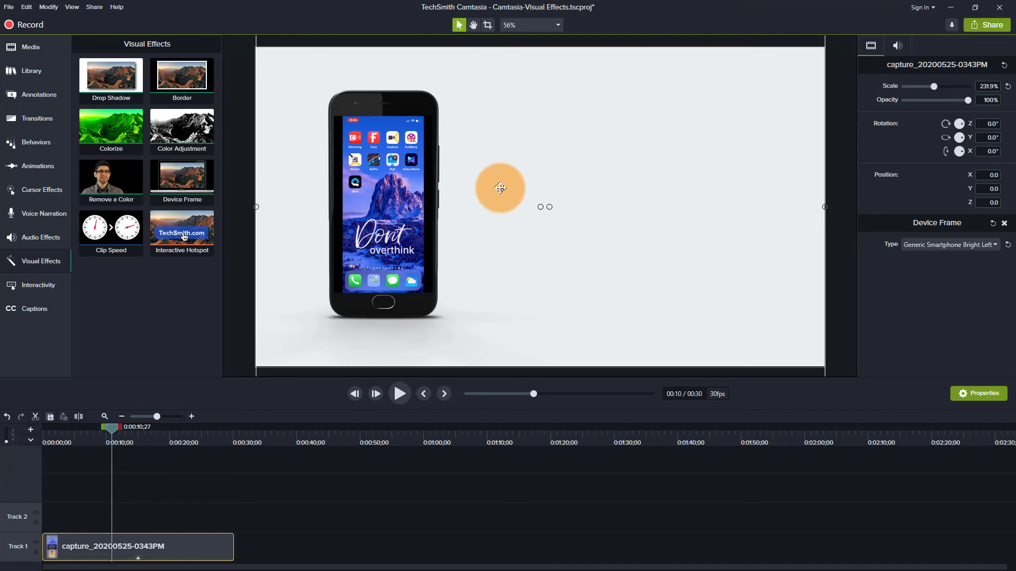
# Play the framed phone recording from the beginning, pause it, then show the Share menu.
pyautogui.moveTo(109, 426); pyautogui.dragTo(44, 431)
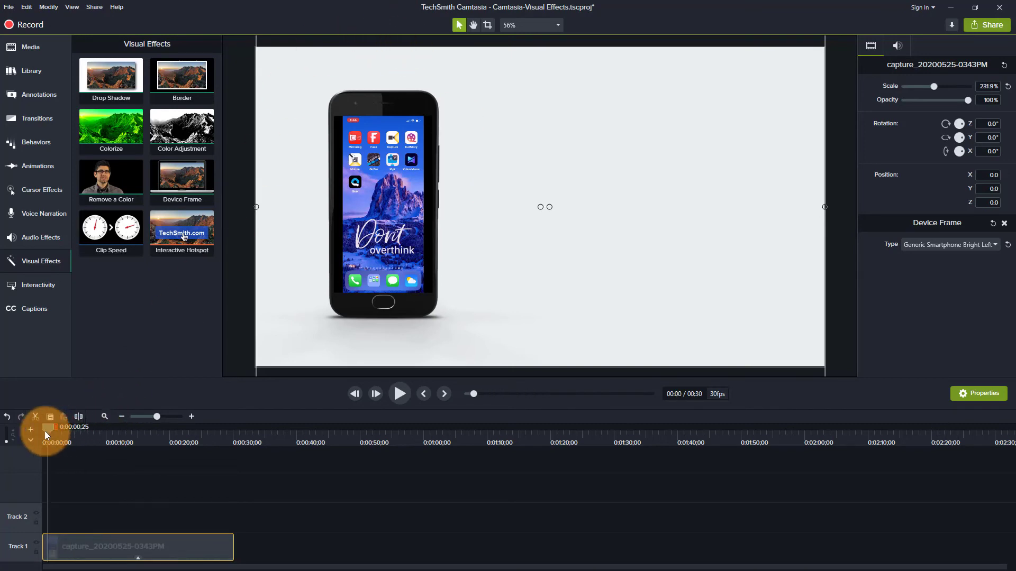
pyautogui.click(399, 396)
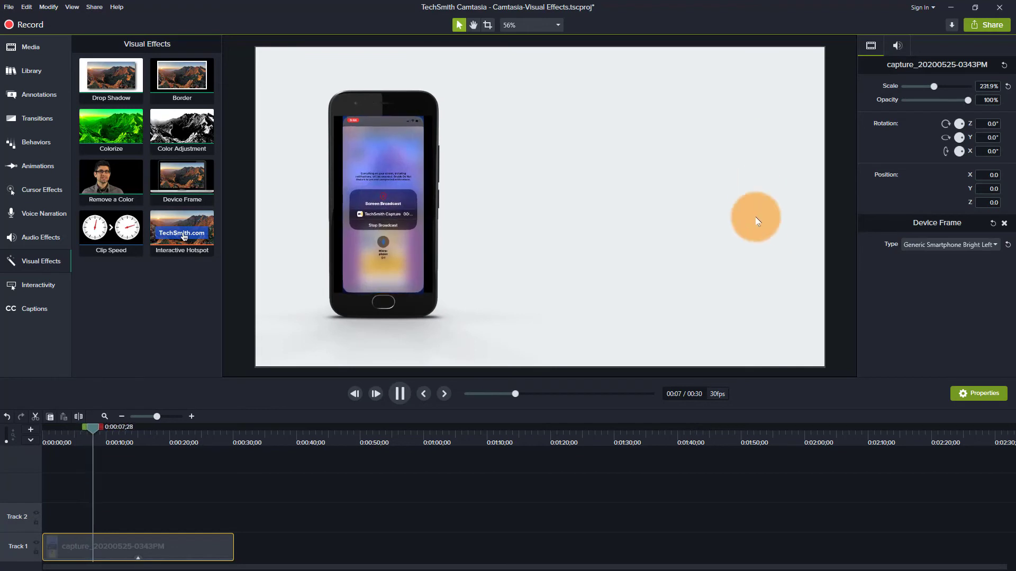
pyautogui.click(401, 394)
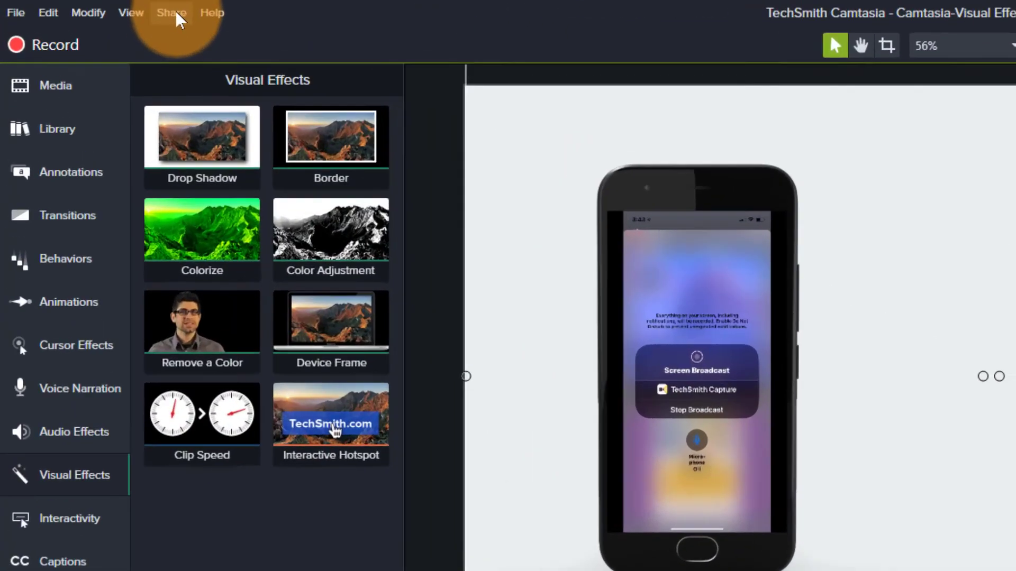
pyautogui.click(96, 7)
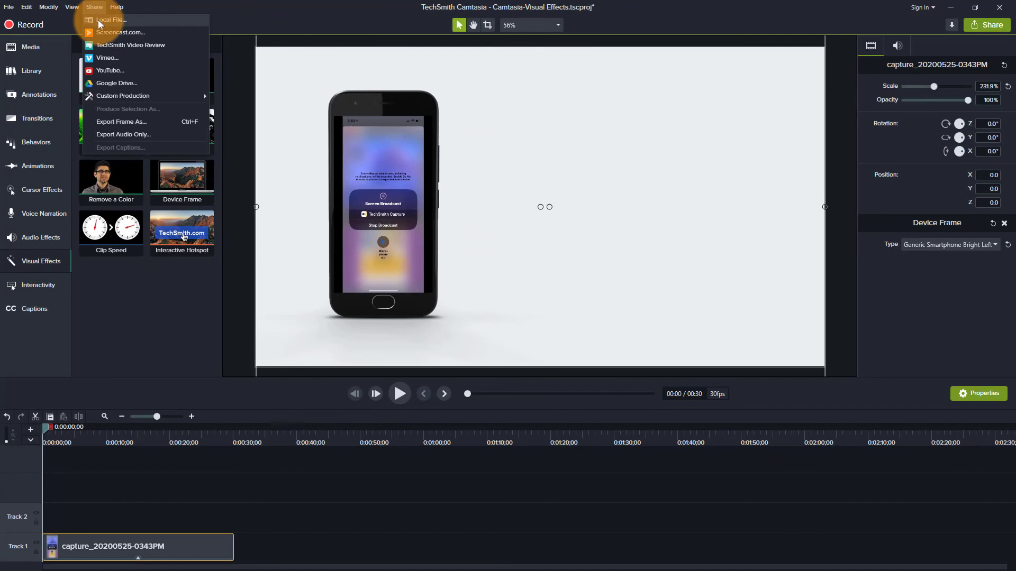
# Start a Local File export with the MP4 only (up to 1080p) preset, then cancel the Production Wizard.
pyautogui.click(108, 19)
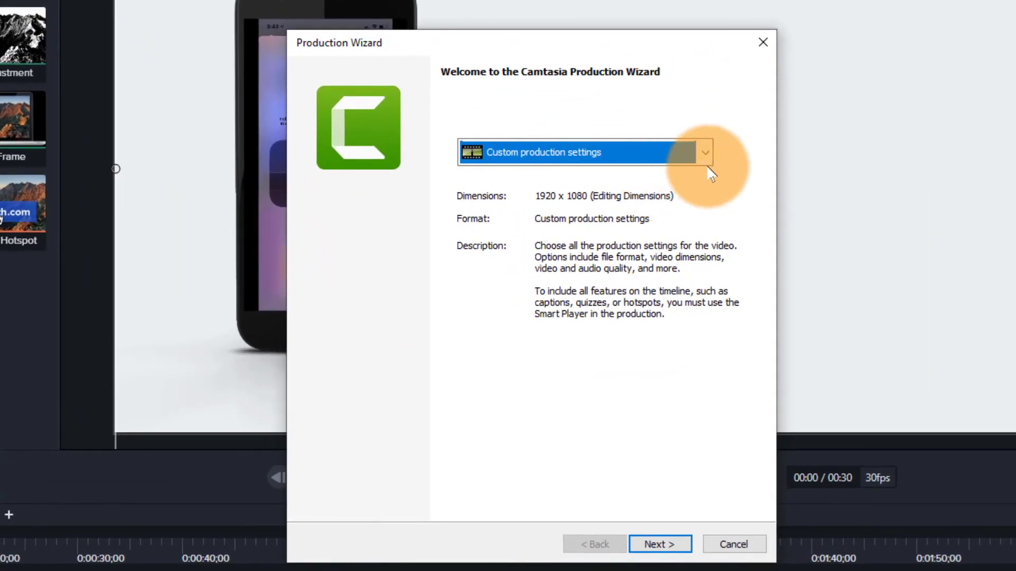
pyautogui.click(705, 152)
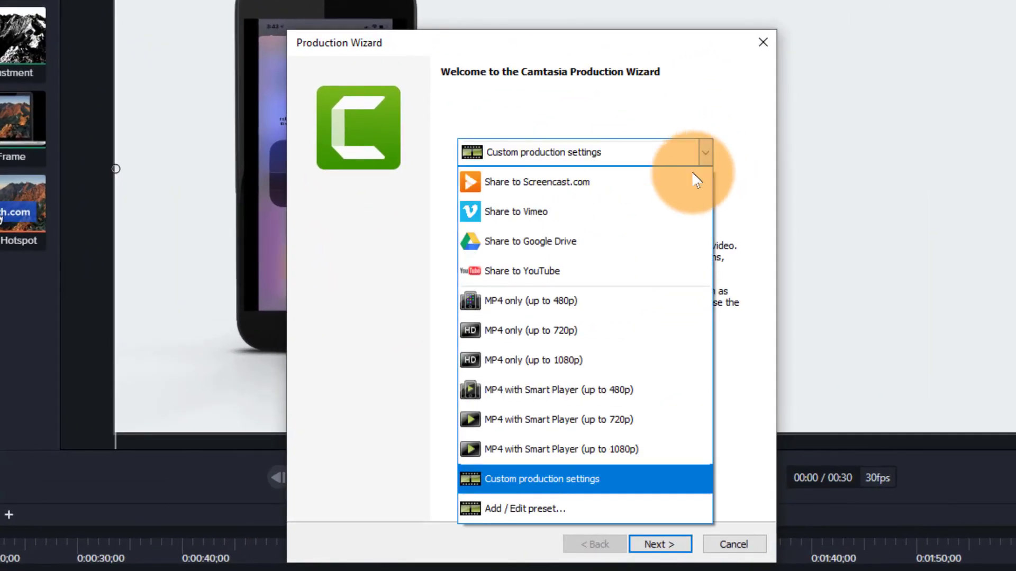
pyautogui.click(665, 359)
pyautogui.click(659, 544)
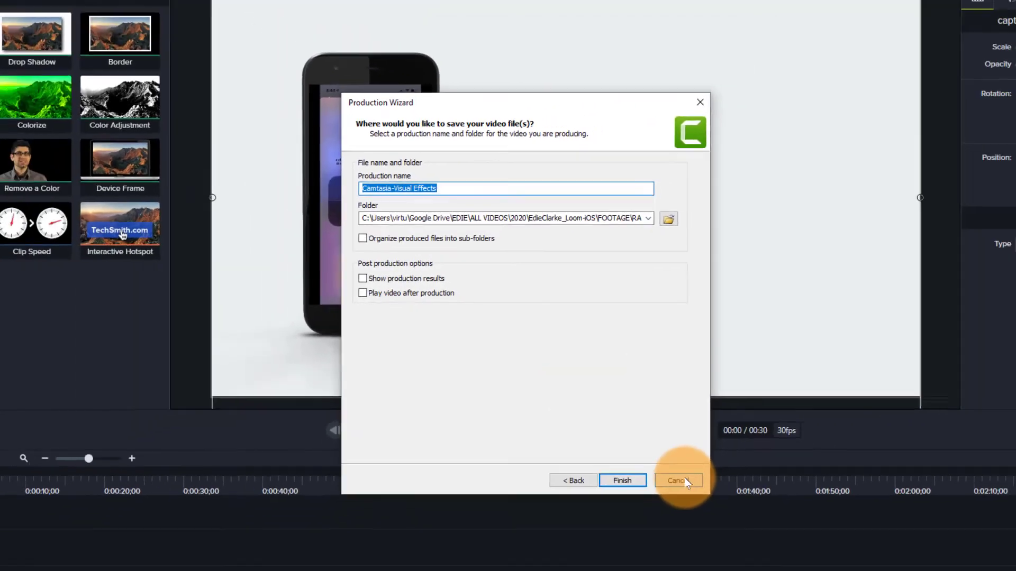
pyautogui.click(685, 481)
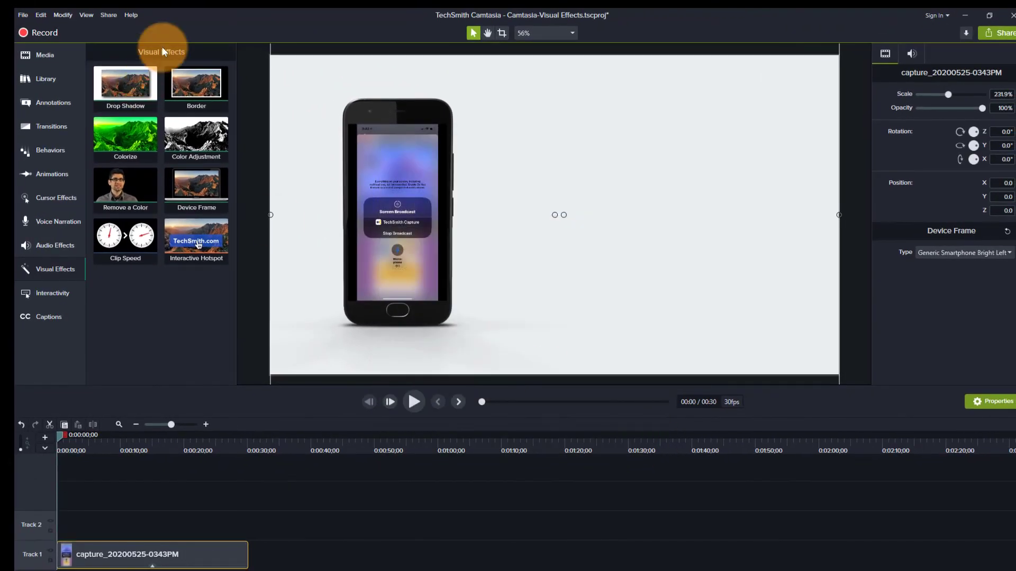